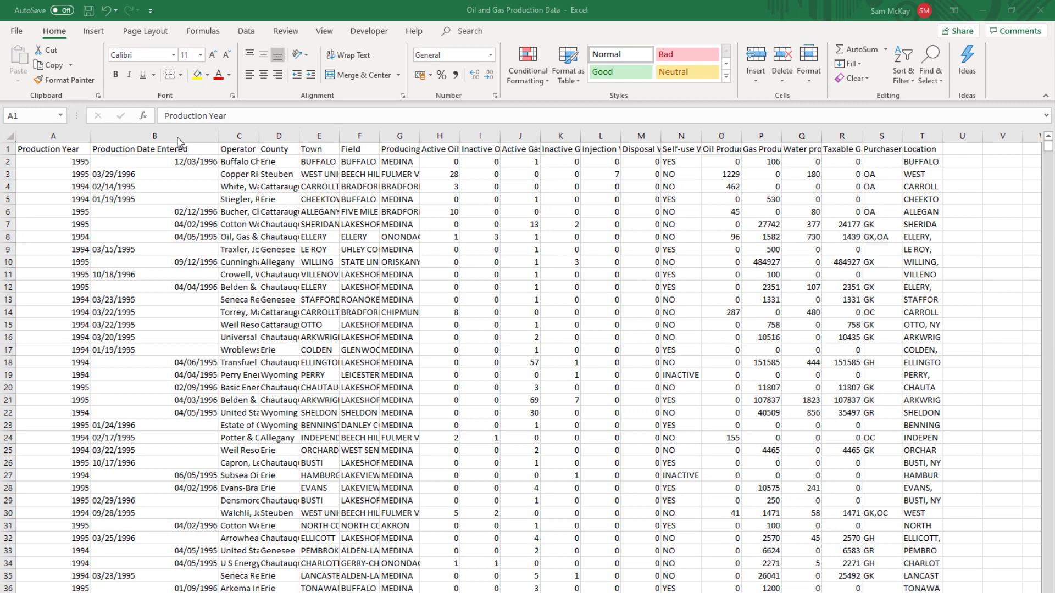
# Step: Close the Oil and Gas Production Data workbook in Excel without saving changes
pyautogui.click(164, 137)
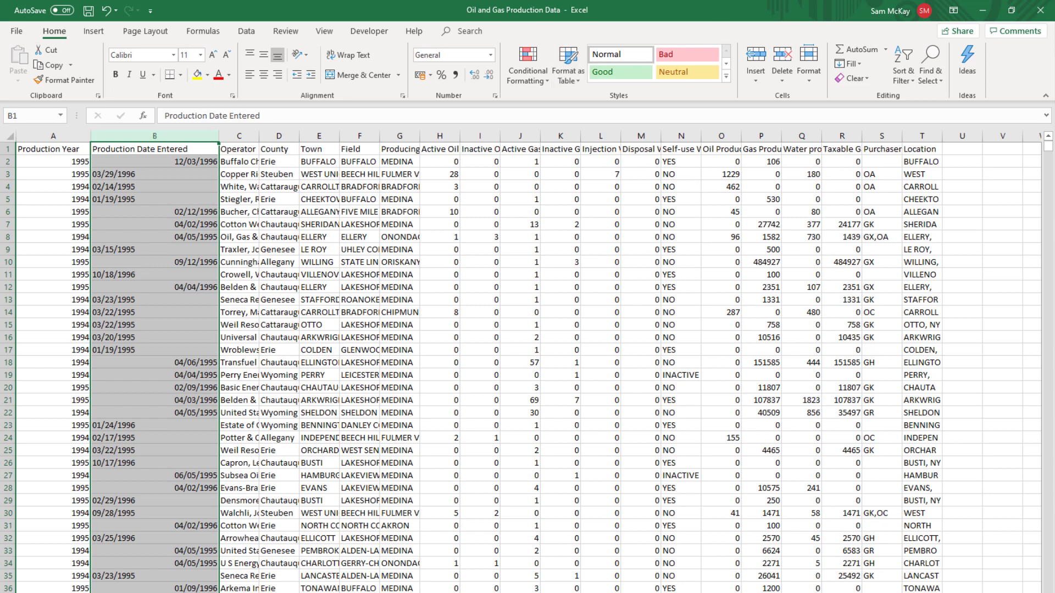
pyautogui.click(1041, 11)
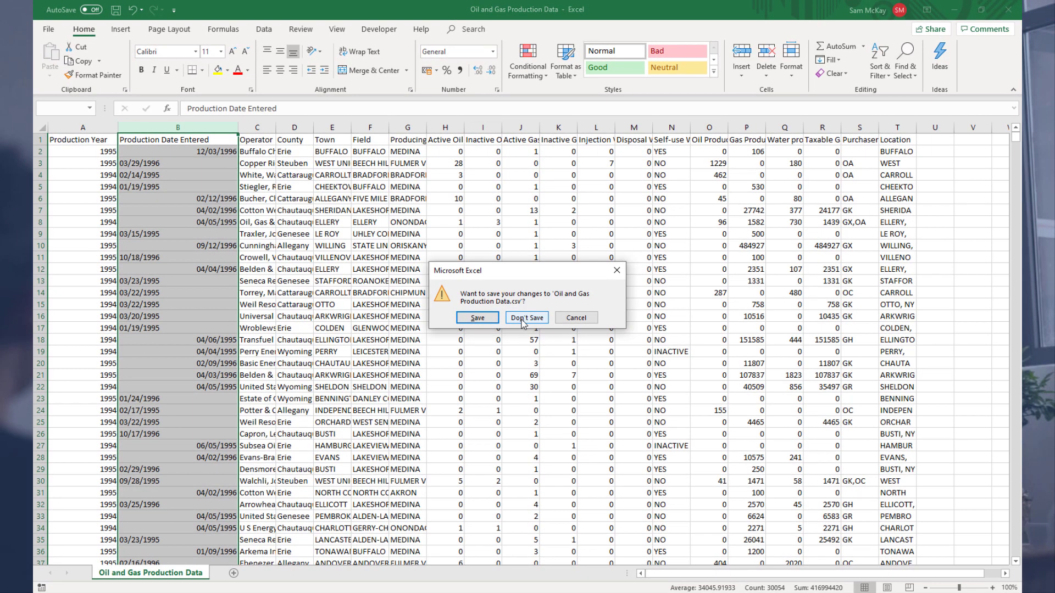
pyautogui.click(524, 318)
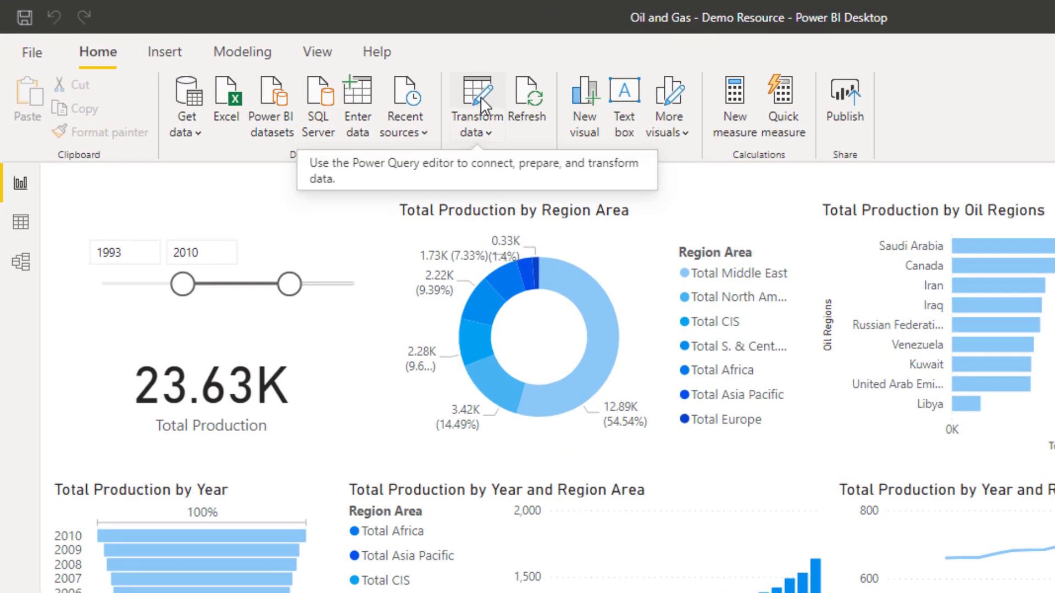
# Step: Launch Transform data and collapse the Staged Queries, Measure Groups and Parameter Query folders
pyautogui.click(341, 69)
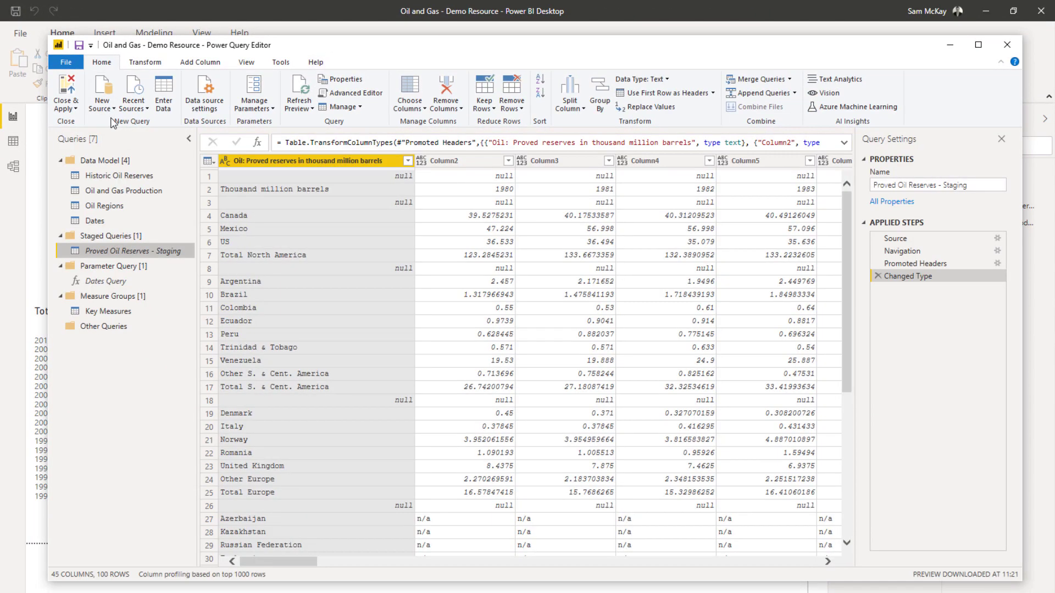
pyautogui.click(61, 235)
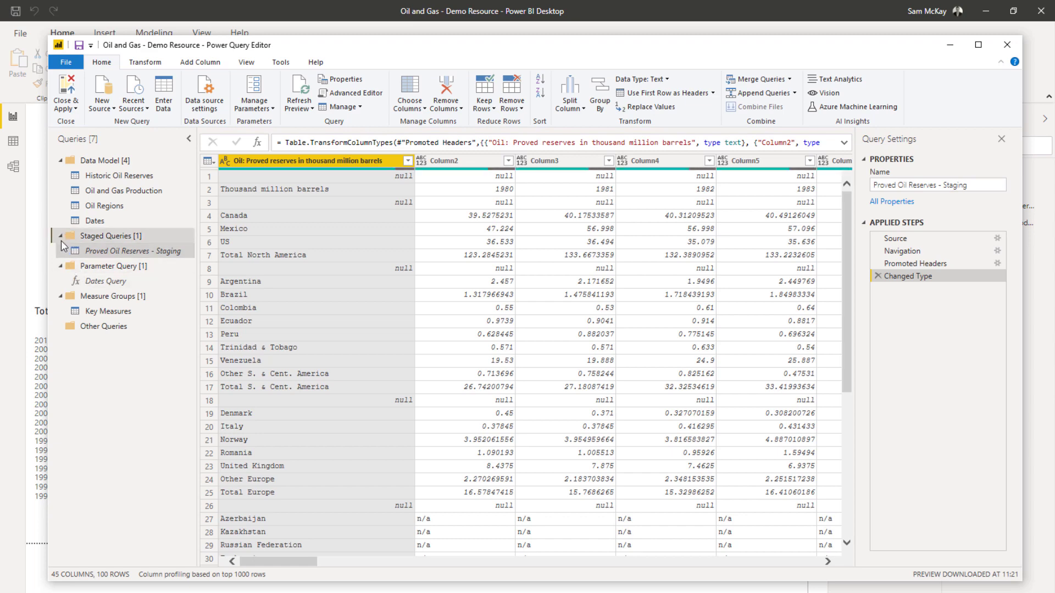
pyautogui.click(64, 256)
pyautogui.click(61, 280)
pyautogui.click(61, 251)
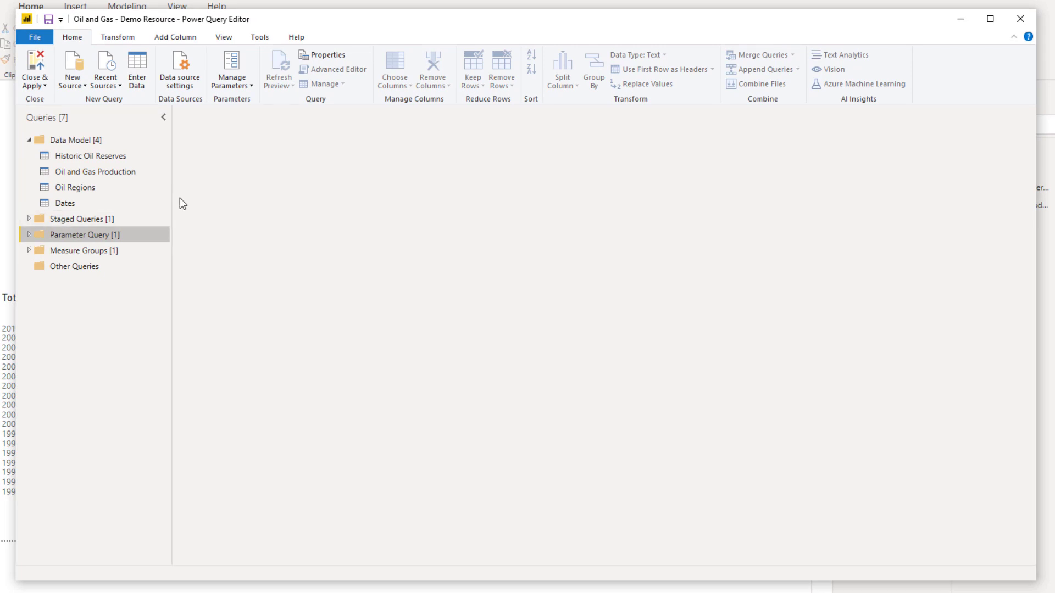
# Step: Add a new Excel source, set the filter to All Files, and pick Oil and Gas Production Data
pyautogui.click(72, 82)
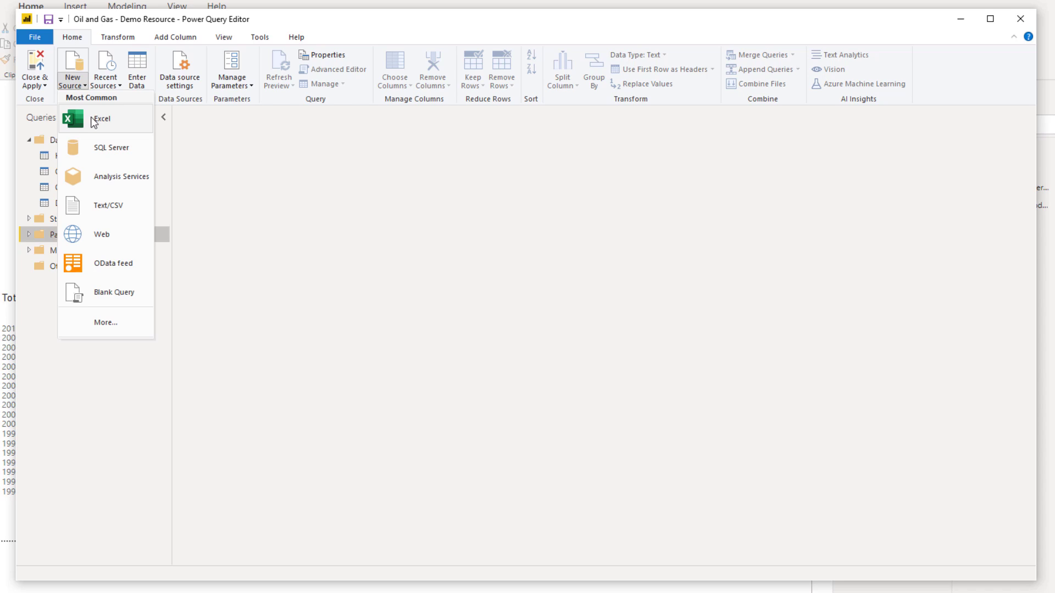
pyautogui.click(94, 122)
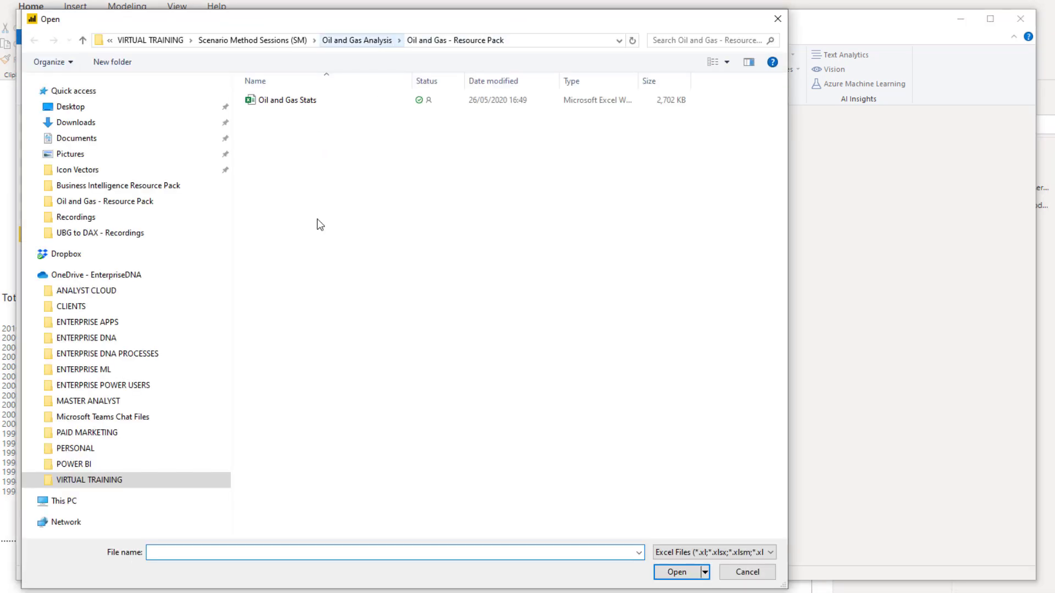
pyautogui.click(749, 550)
pyautogui.click(682, 572)
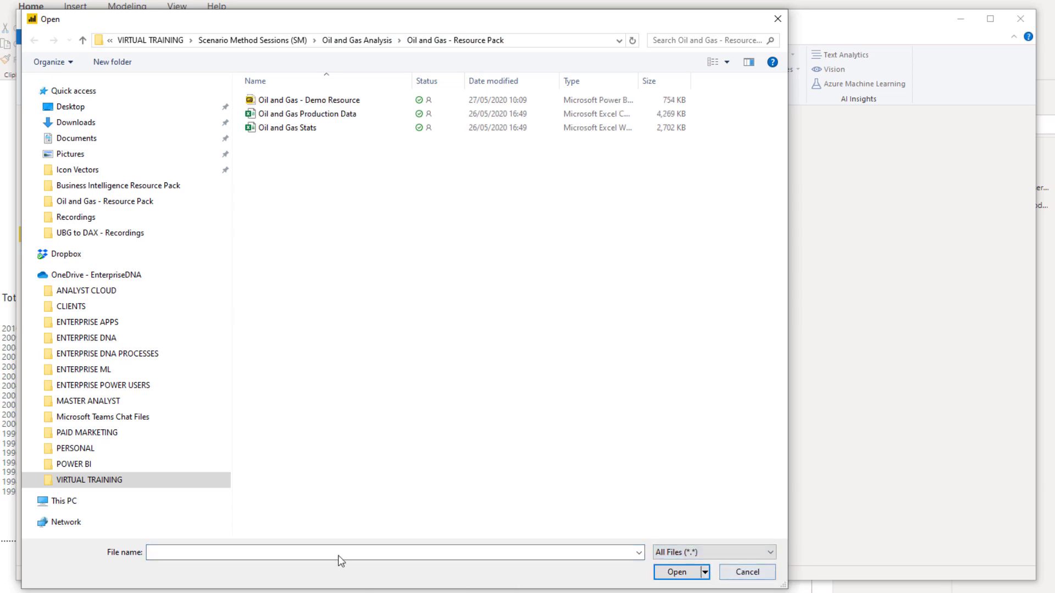
pyautogui.doubleClick(306, 115)
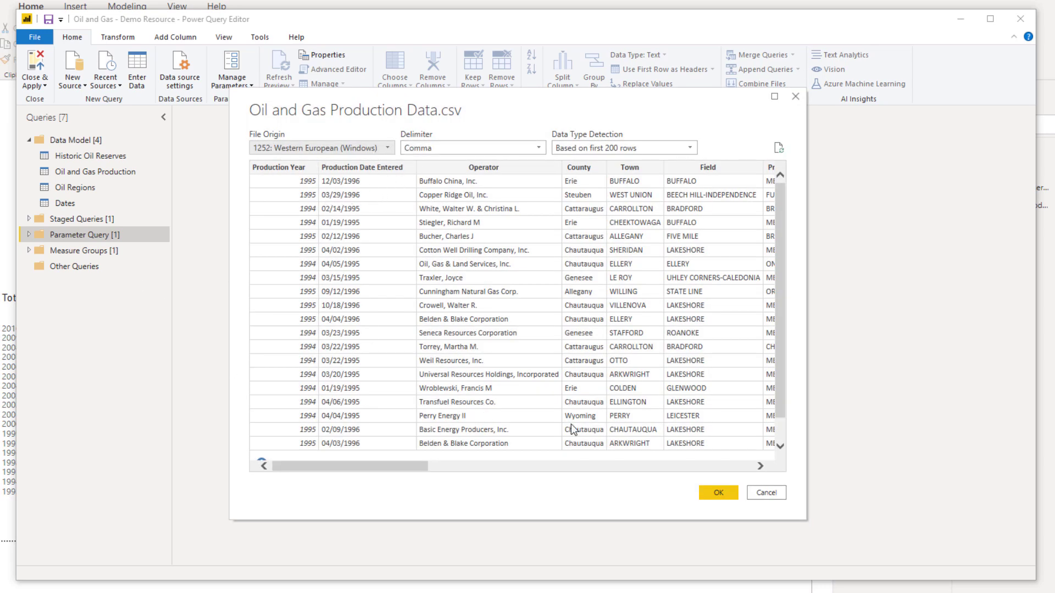
# Step: Confirm the comma-delimited CSV preview to load Oil and Gas Production Data as a query
pyautogui.click(718, 493)
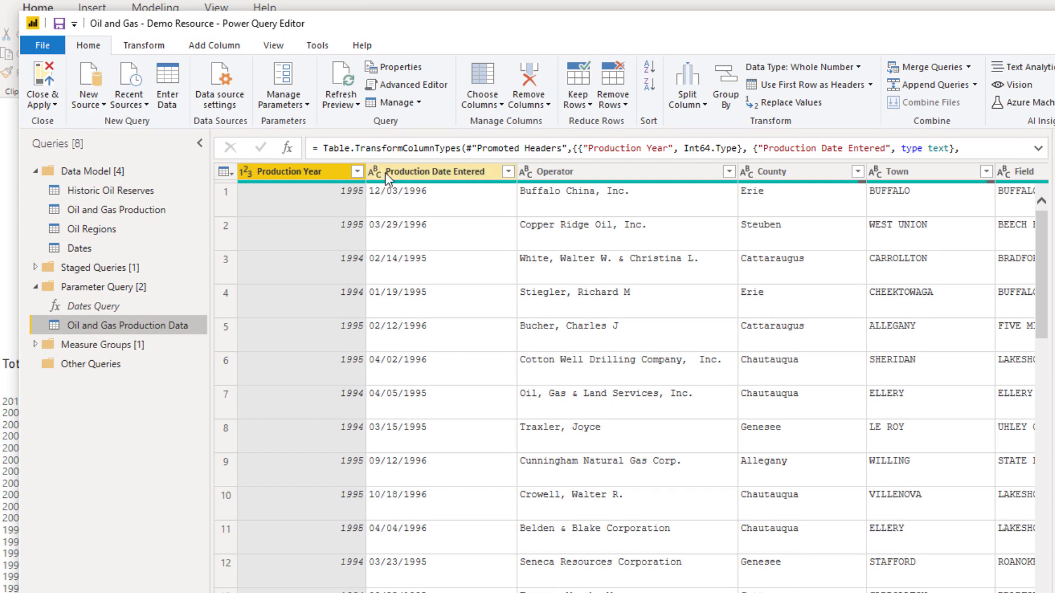
pyautogui.click(374, 173)
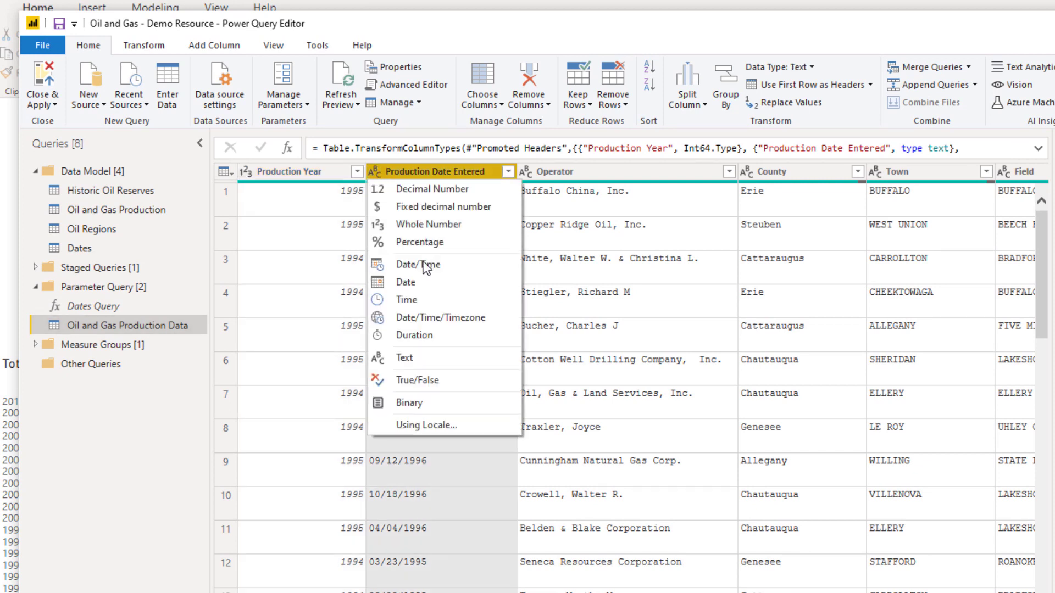
pyautogui.click(418, 282)
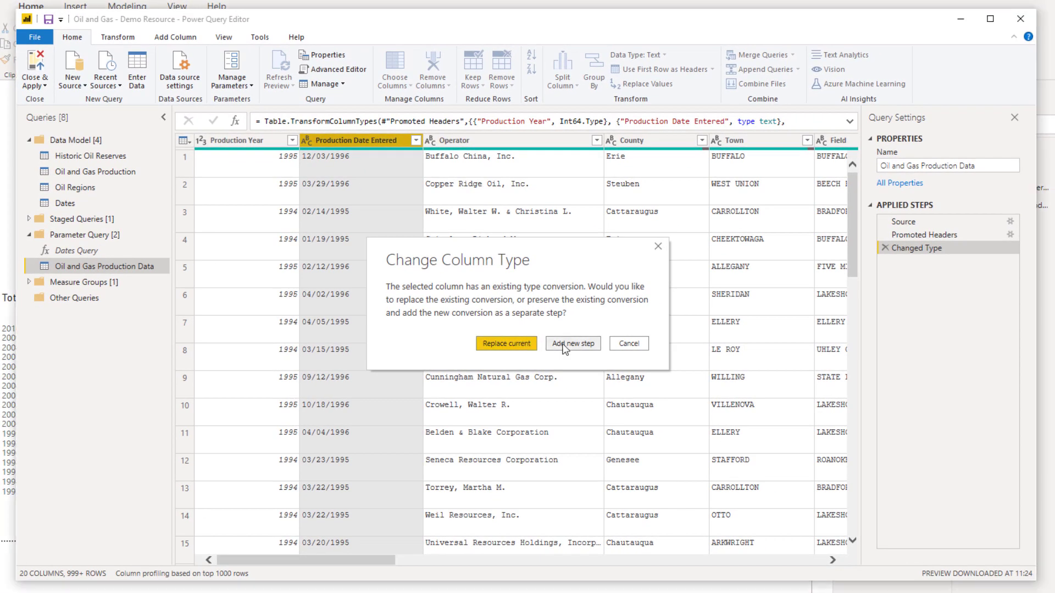
pyautogui.click(574, 343)
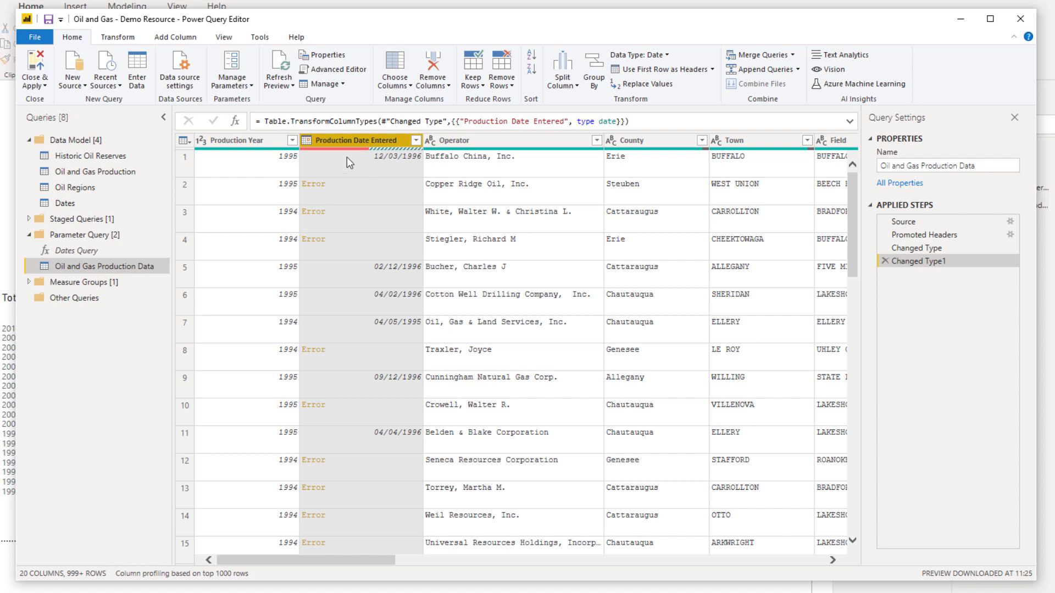
pyautogui.moveTo(386, 149)
pyautogui.click(885, 261)
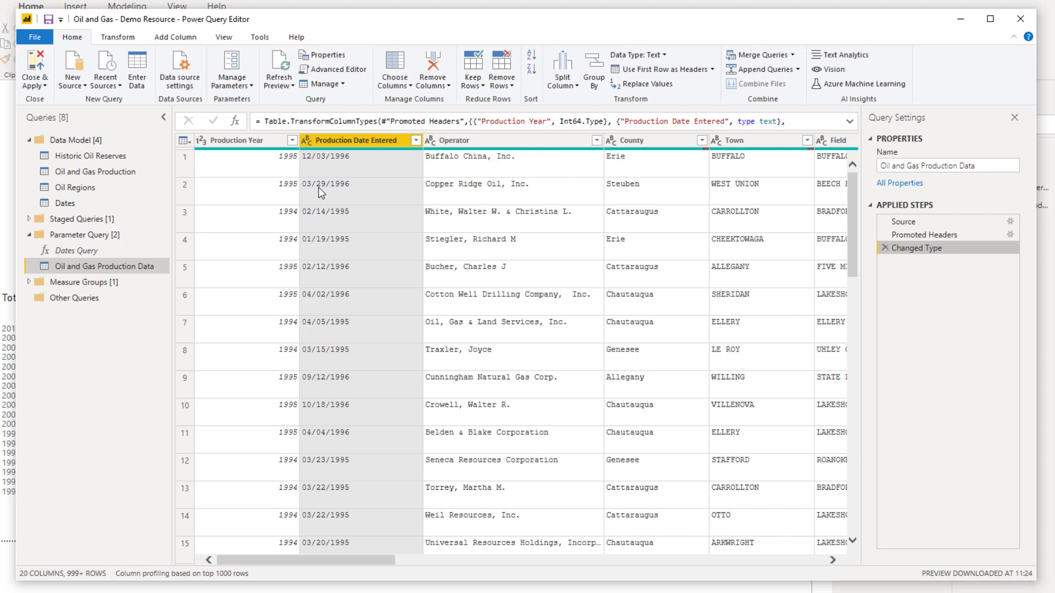
# Step: Split Production Date Entered by the / delimiter at each occurrence into three columns
pyautogui.rightClick(364, 140)
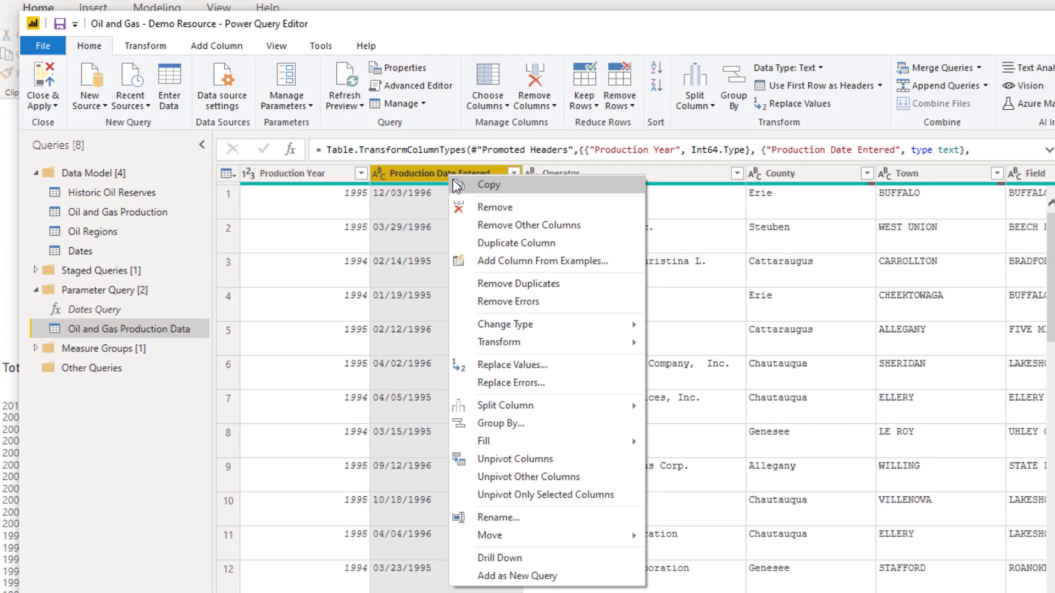
pyautogui.moveTo(494, 406)
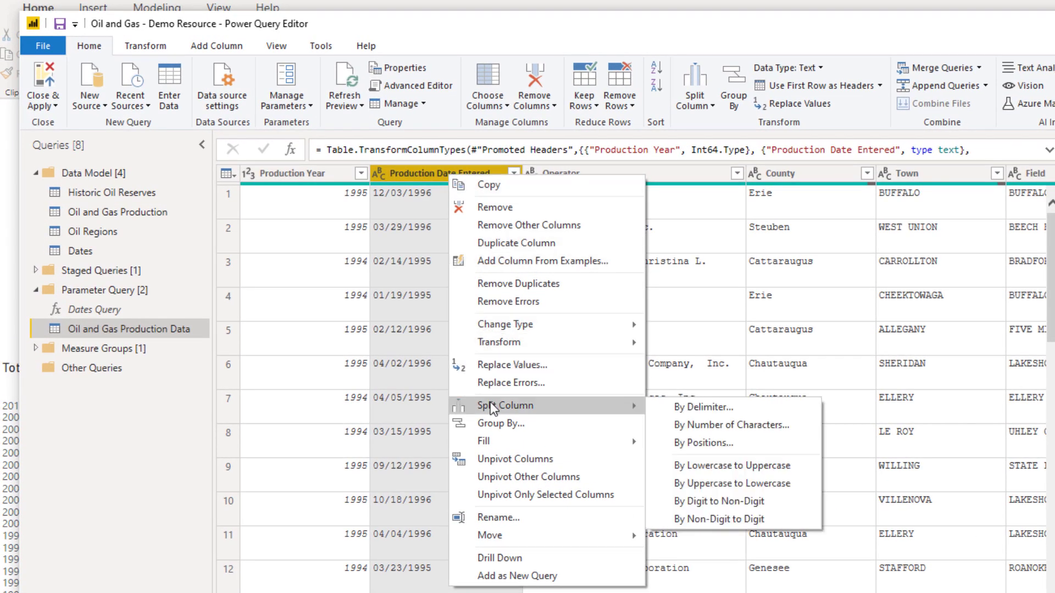
pyautogui.click(675, 409)
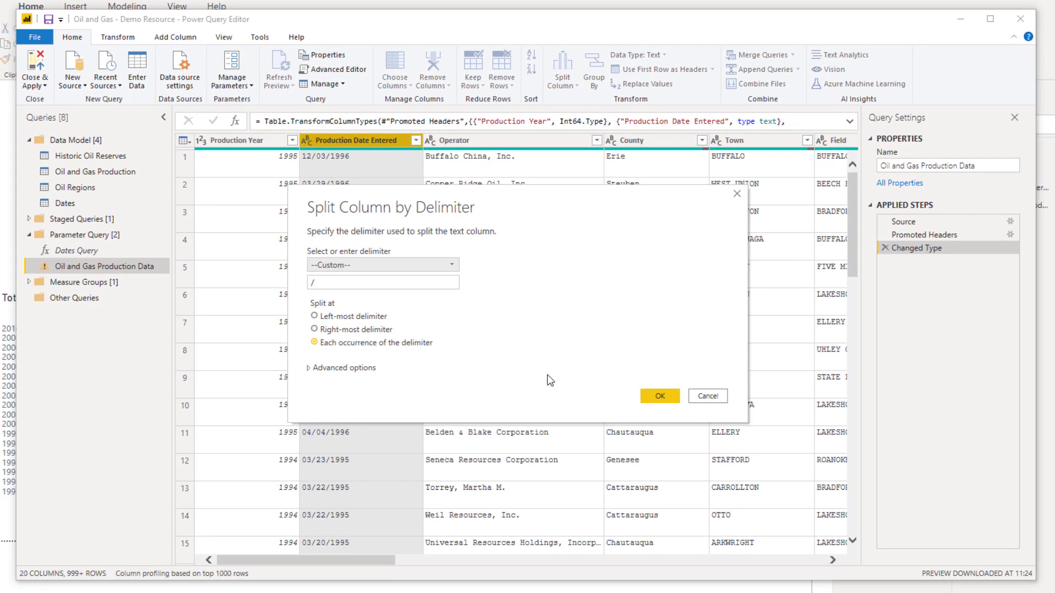
pyautogui.click(659, 396)
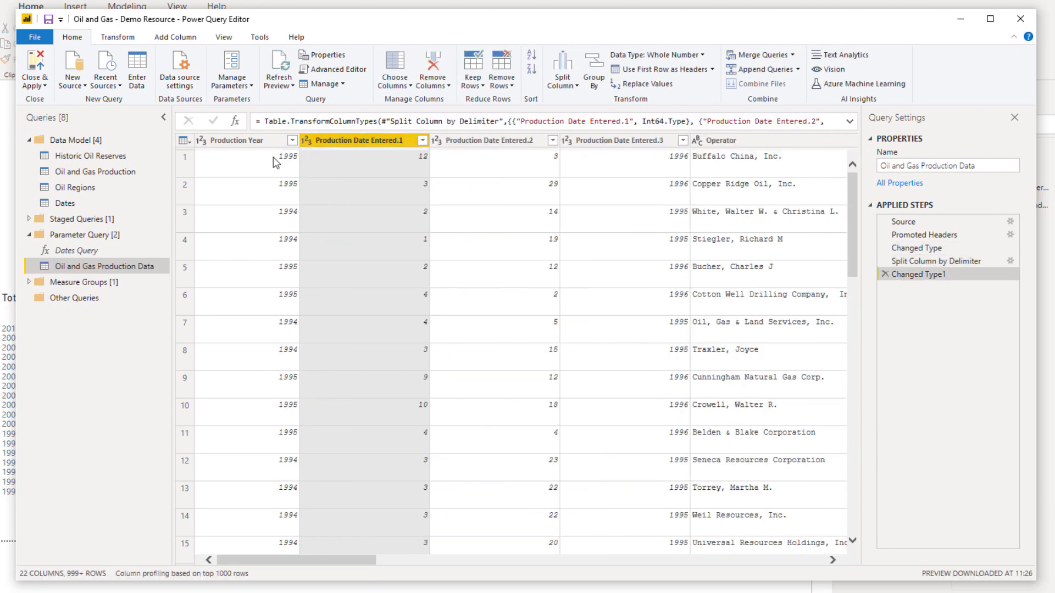
# Step: Rename Production Date Entered.1, .2 and .3 to Month, Day and Year
pyautogui.doubleClick(341, 142)
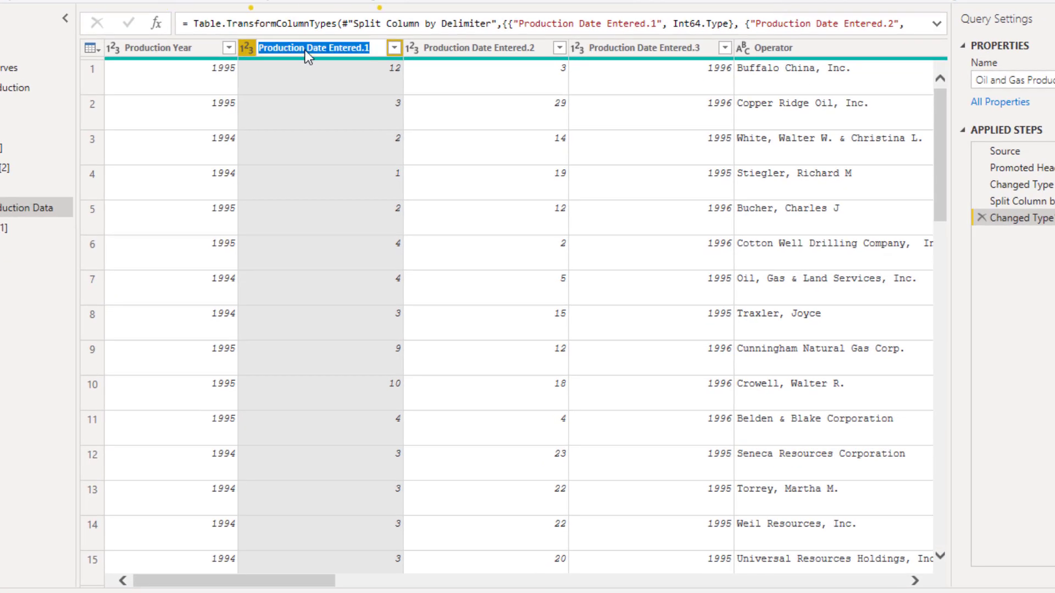
pyautogui.write('Months')
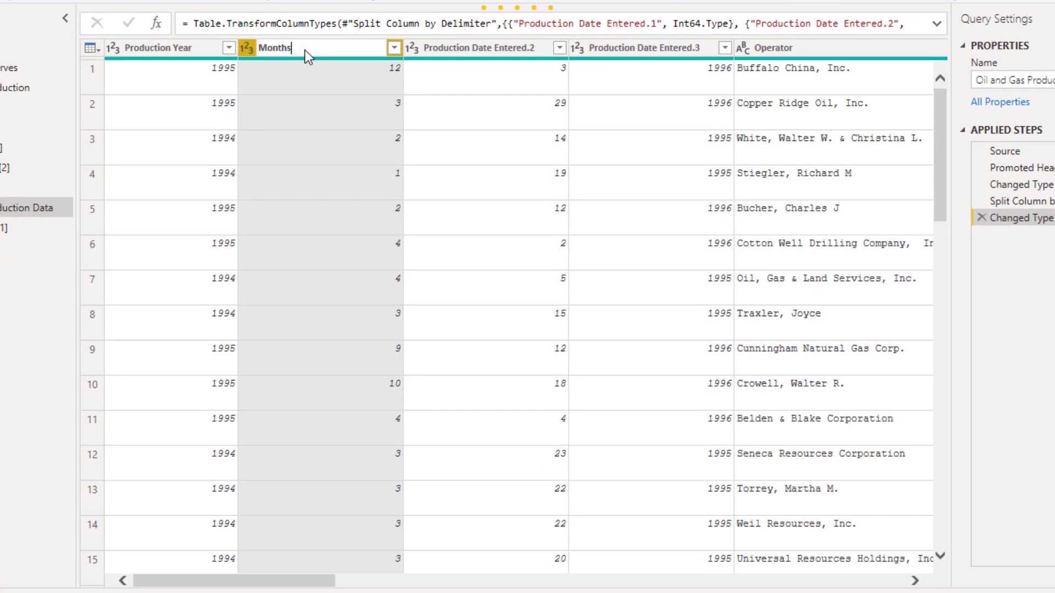
pyautogui.press('BackSpace')
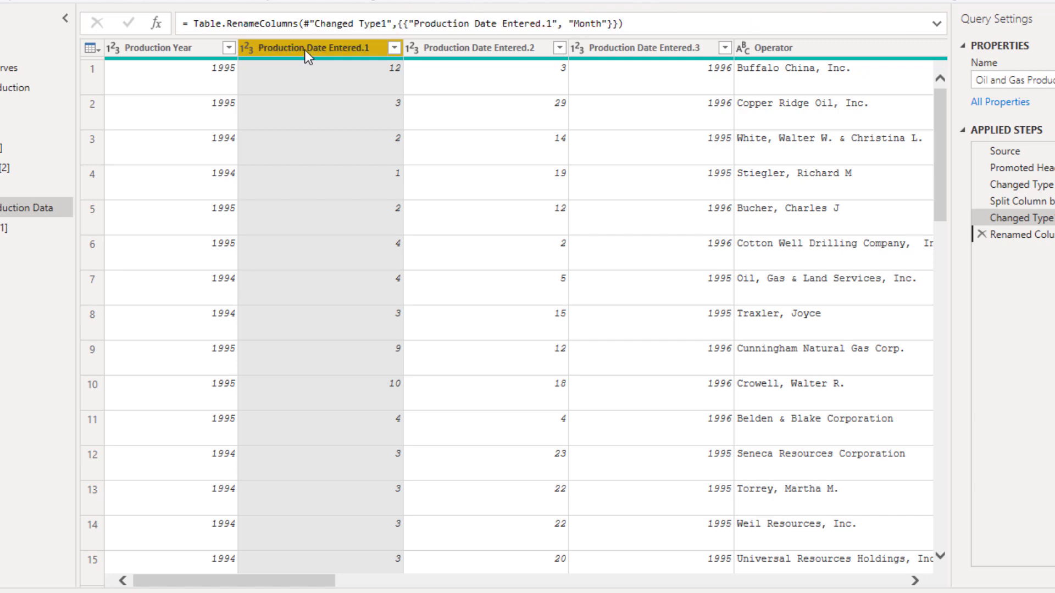
pyautogui.click(451, 47)
pyautogui.doubleClick(451, 47)
pyautogui.write('Day')
pyautogui.press('Return')
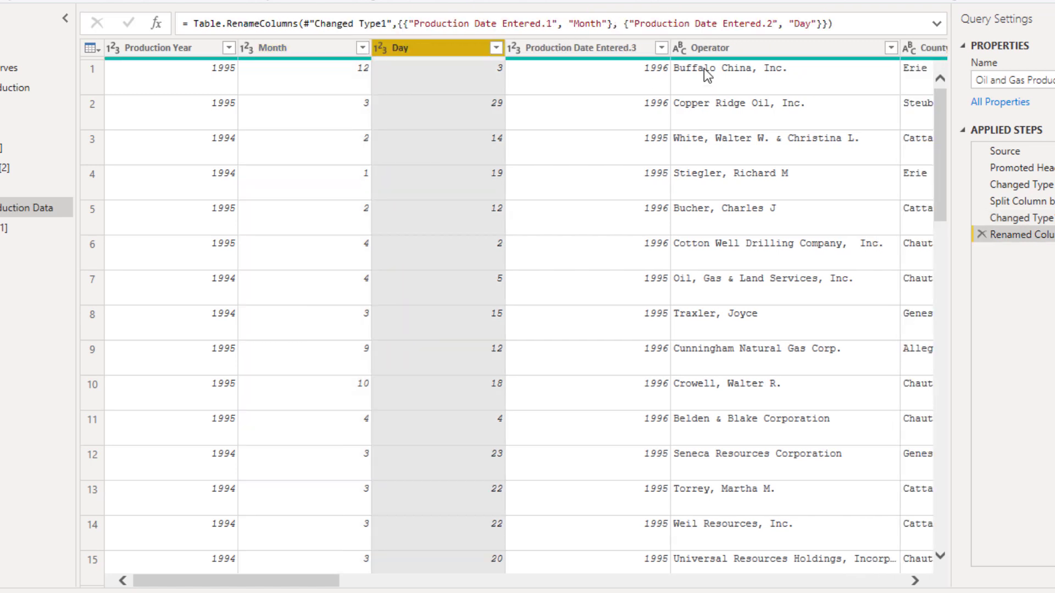
pyautogui.doubleClick(586, 48)
pyautogui.write('Year')
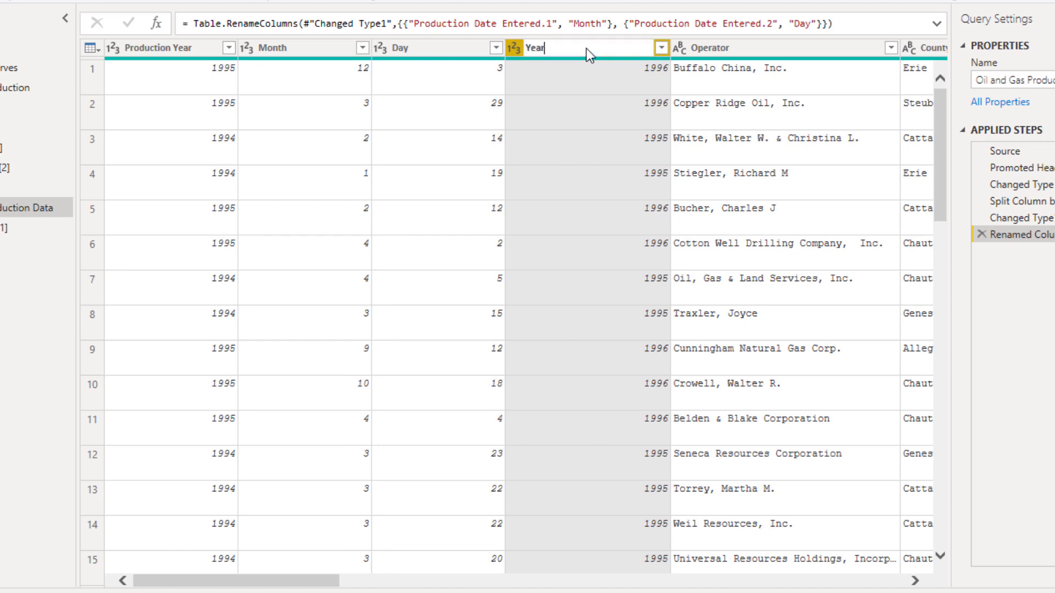
pyautogui.press('Return')
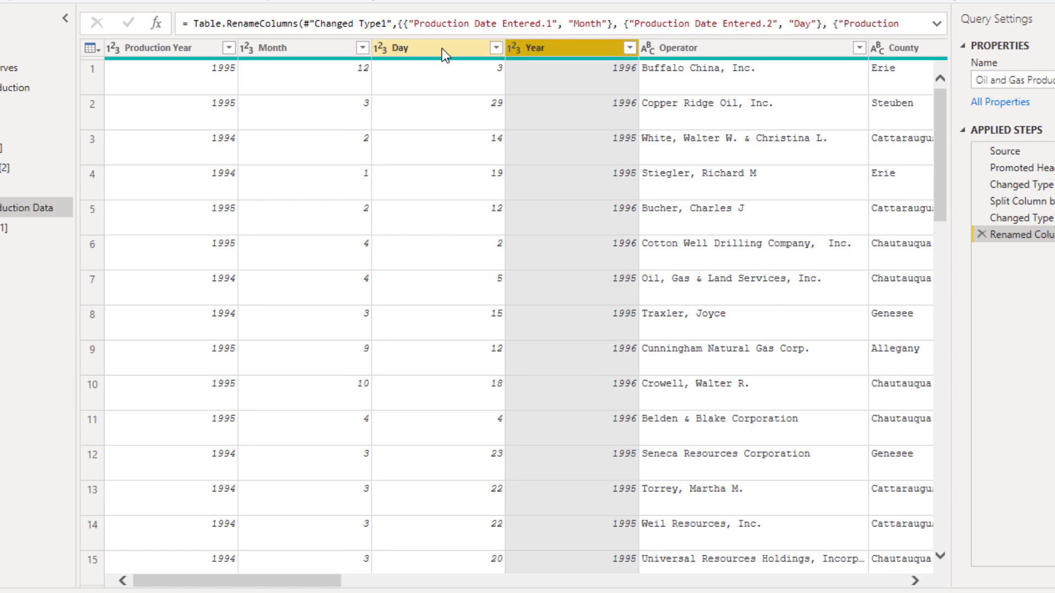
# Step: Drag Day before Month, select Day through Year, and choose Merge Columns
pyautogui.moveTo(442, 49); pyautogui.dragTo(315, 51)
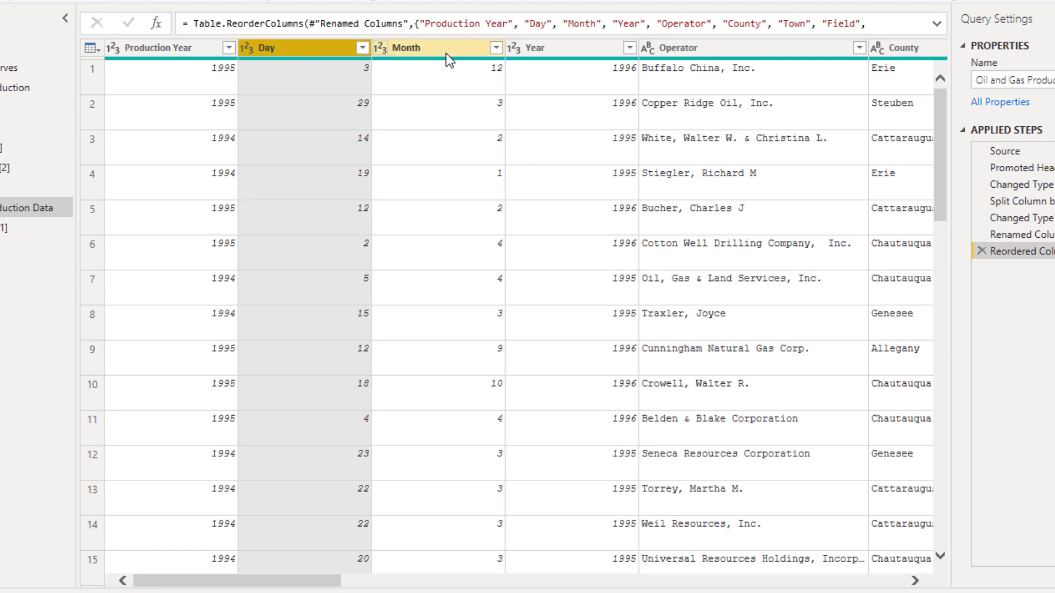
pyautogui.keyDown('shift'); pyautogui.click(544, 48); pyautogui.keyUp('shift')
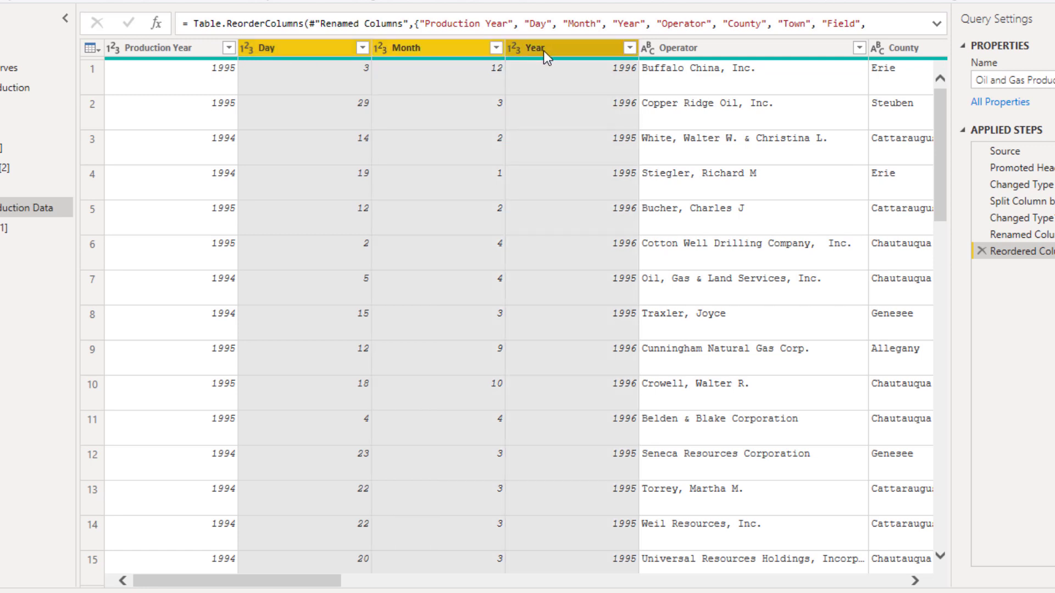
pyautogui.rightClick(310, 52)
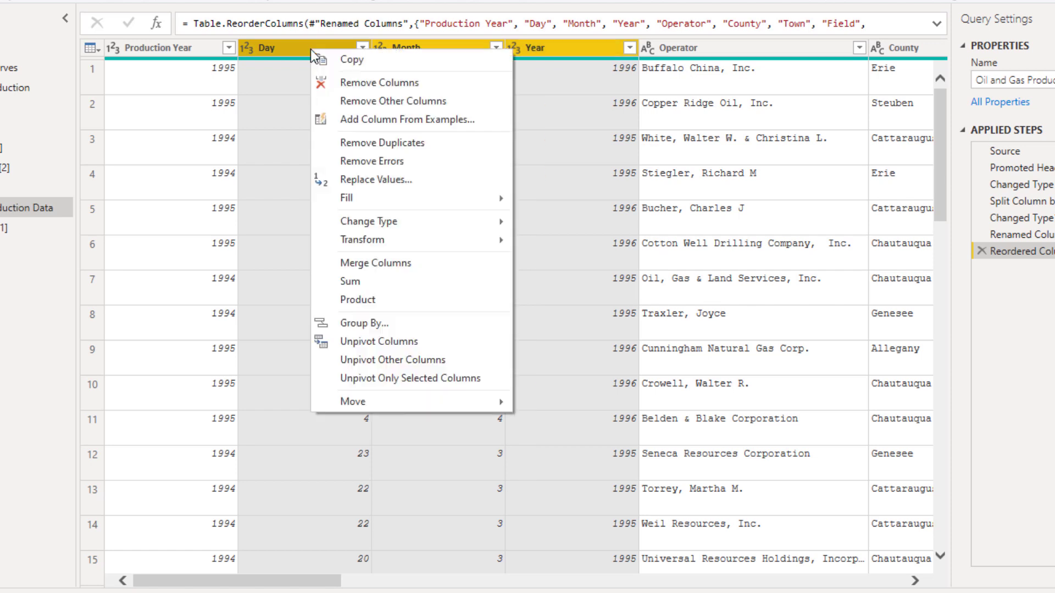
pyautogui.click(395, 266)
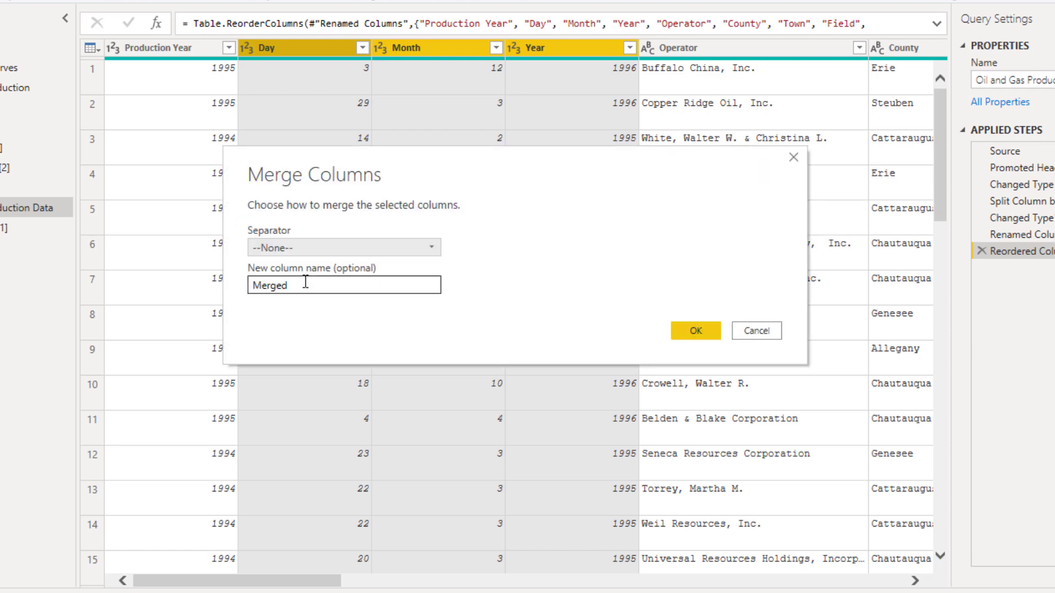
# Step: Merge Day, Month and Year with a custom / separator into a column named Production Dates
pyautogui.click(299, 247)
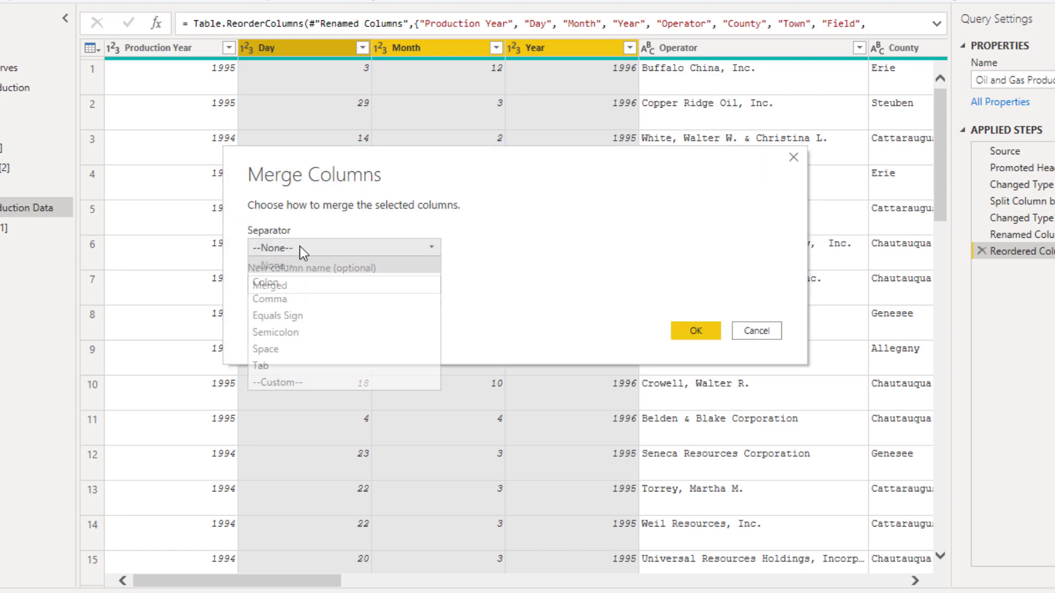
pyautogui.click(335, 378)
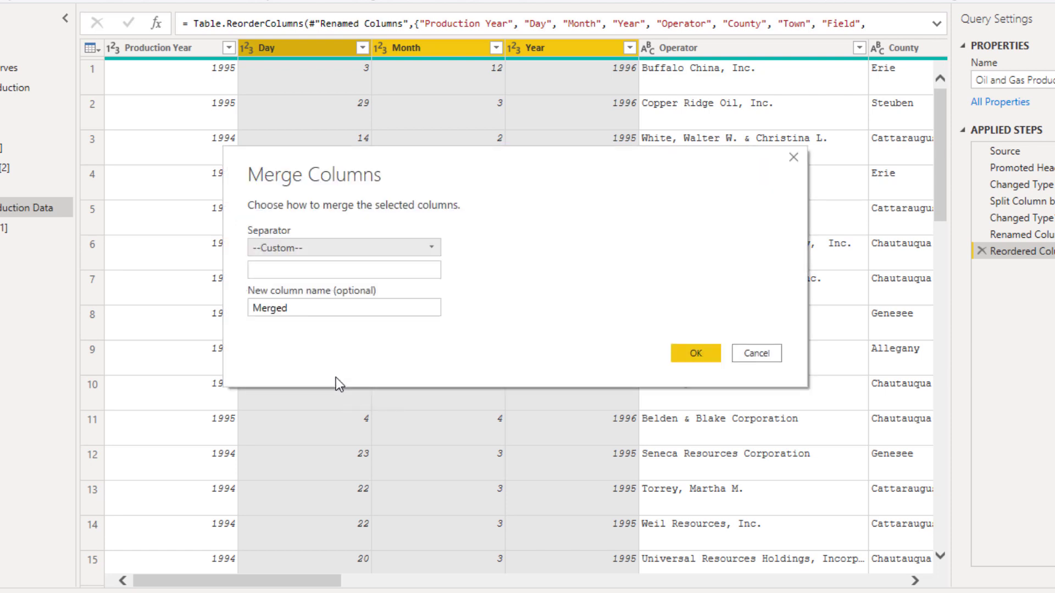
pyautogui.click(300, 269)
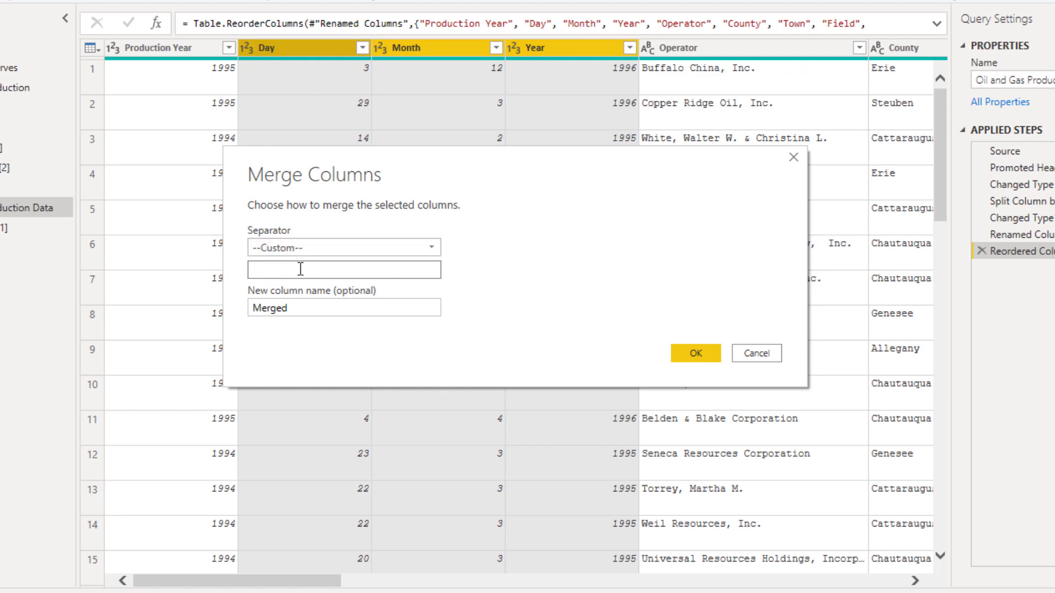
pyautogui.write('/')
pyautogui.click(256, 312)
pyautogui.doubleClick(253, 313)
pyautogui.write('Date')
pyautogui.press('BackSpace')
pyautogui.press('BackSpace')
pyautogui.press('BackSpace')
pyautogui.press('BackSpace')
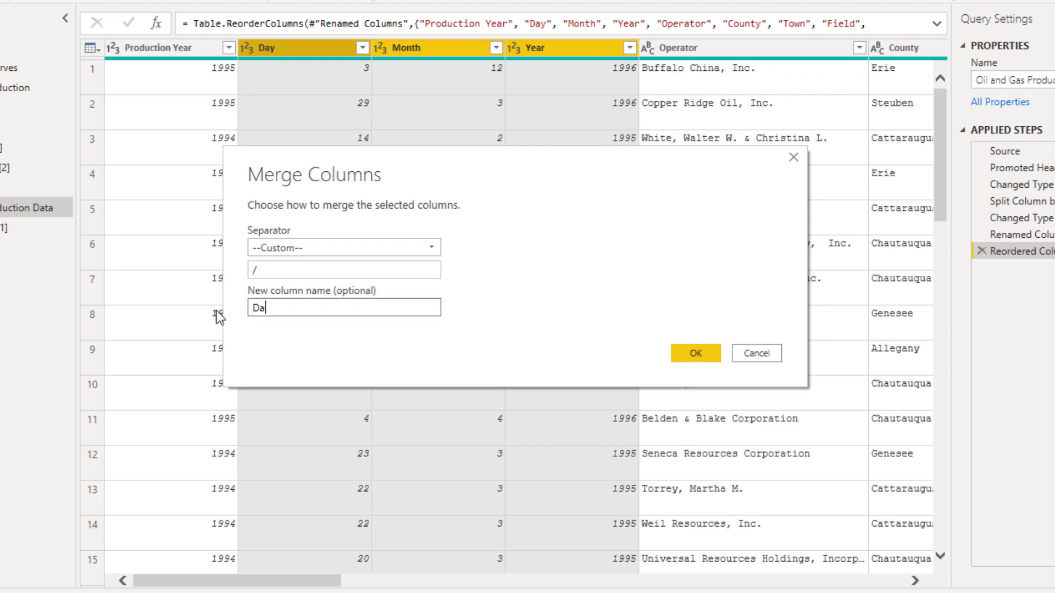
pyautogui.write('Production Dates')
pyautogui.press('Return')
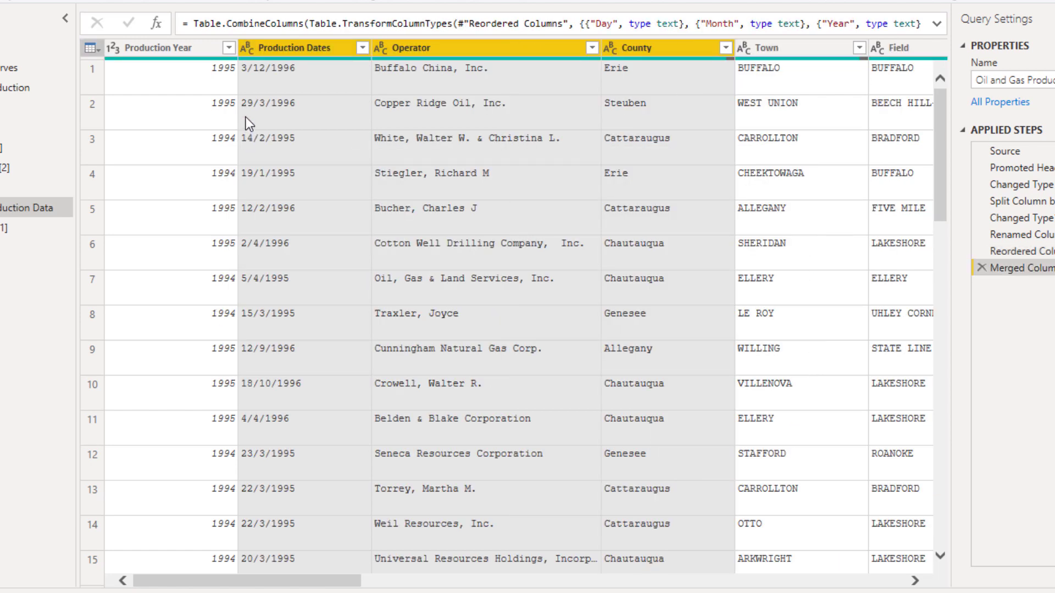
# Step: Change Production Dates to the Date type and move the query into Other Queries
pyautogui.click(248, 49)
pyautogui.click(282, 160)
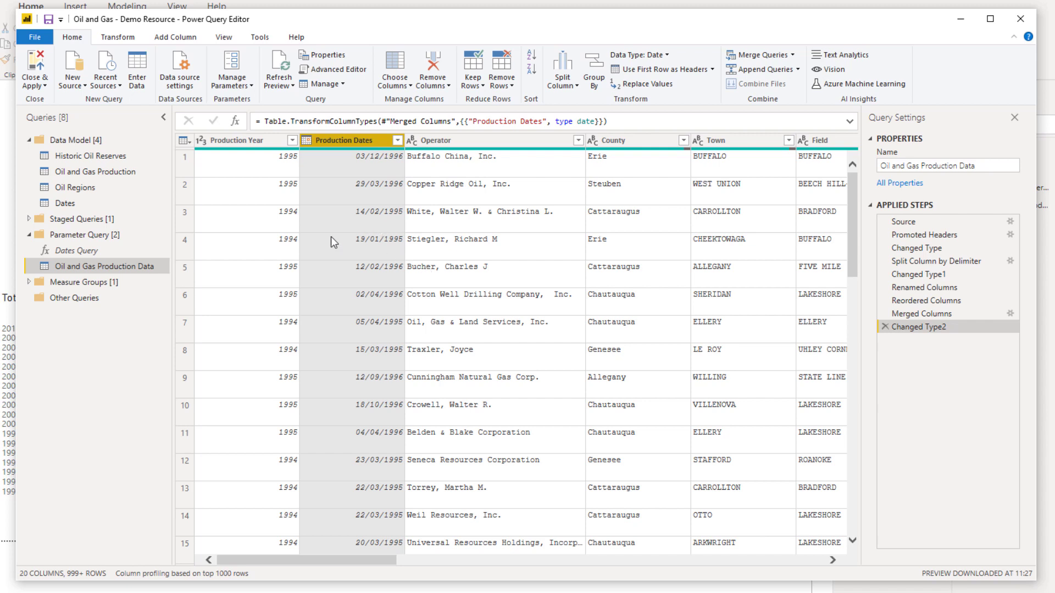
pyautogui.moveTo(127, 266); pyautogui.dragTo(117, 302)
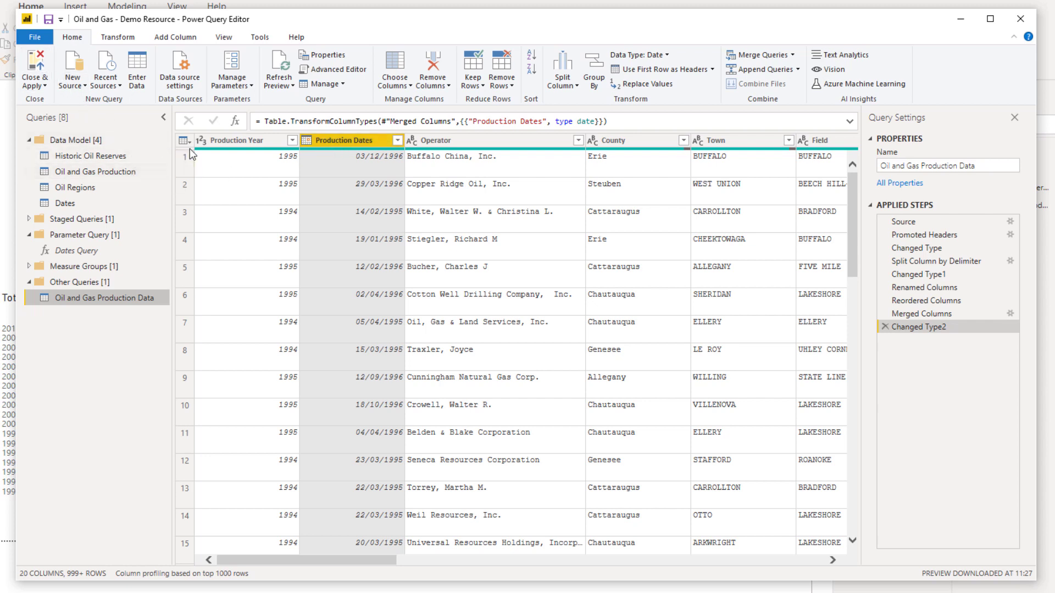
# Step: Compare the Dates, Oil and Gas Production Data and Oil and Gas Production queries, ending on Dates
pyautogui.click(108, 202)
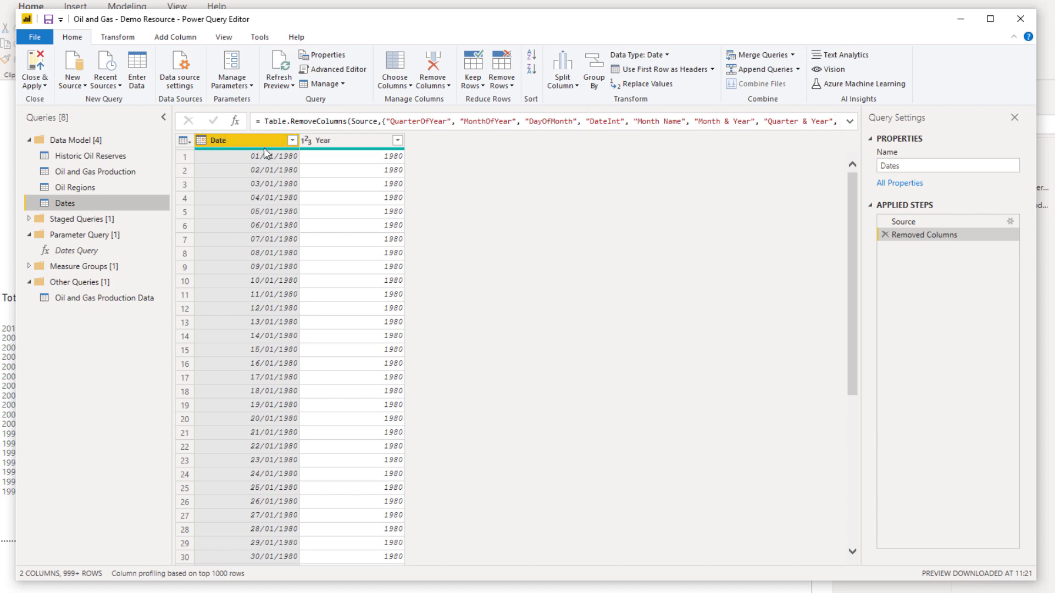
pyautogui.scroll(-3, 234, 357)
pyautogui.scroll(3, 247, 275)
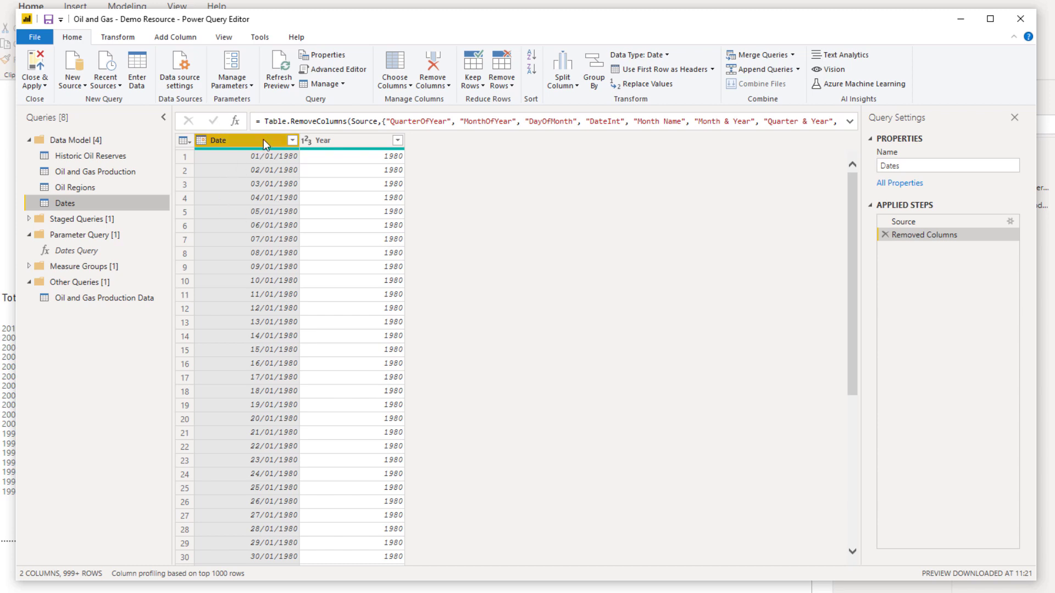
pyautogui.click(108, 297)
pyautogui.click(114, 169)
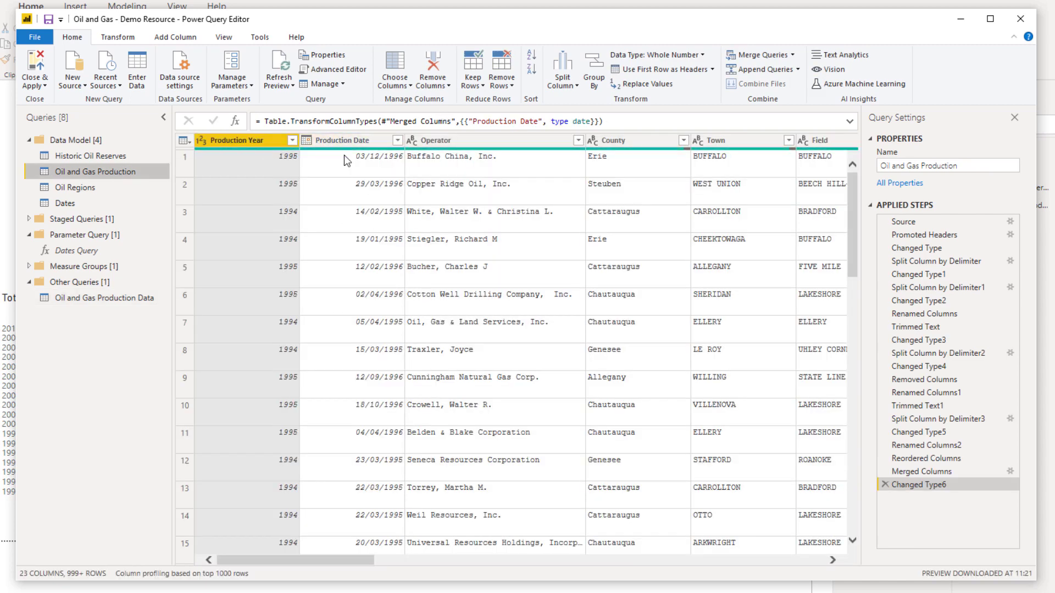
pyautogui.click(71, 204)
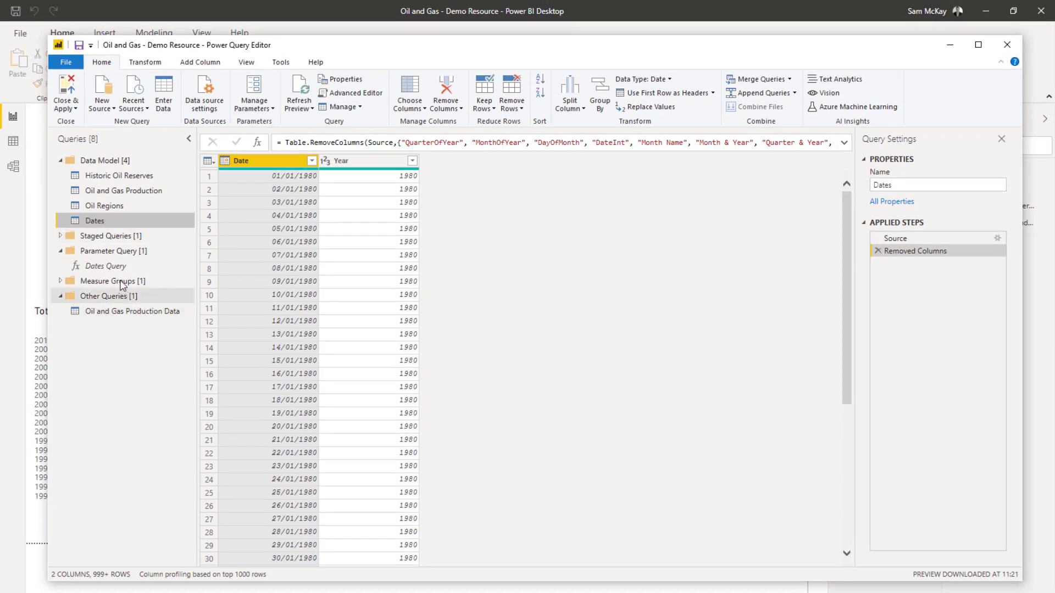